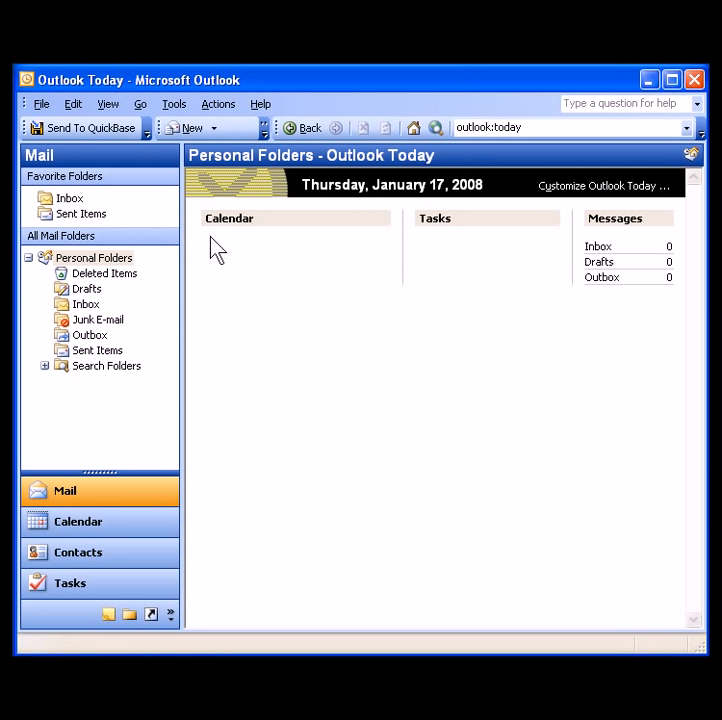
Step: Draft a new email to the purchasing contact with subject 'Pricing' and a short pricing note
{"action": "left_click", "coordinate": [186, 131]}
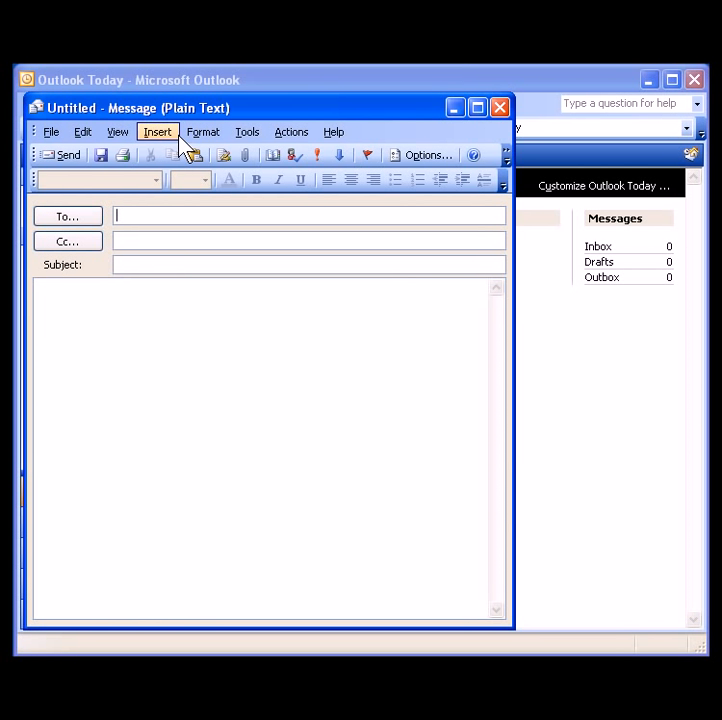
{"action": "type", "text": "en"}
{"action": "key", "text": "Return"}
{"action": "key", "text": "Tab"}
{"action": "key", "text": "Tab"}
{"action": "type", "text": "Pricing"}
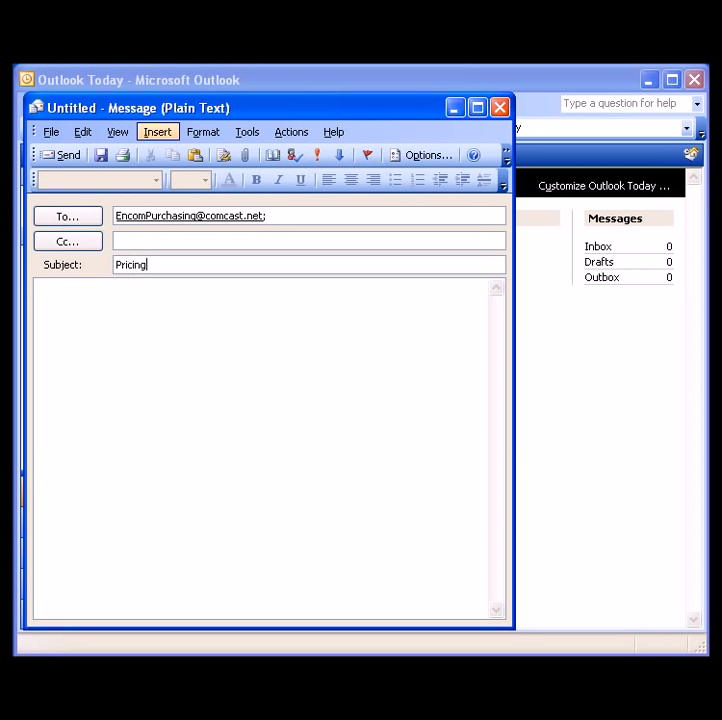
{"action": "key", "text": "Tab"}
{"action": "type", "text": "Emilio,  Here is the pricing for services.  See the attached document.  Regards, Joe A."}
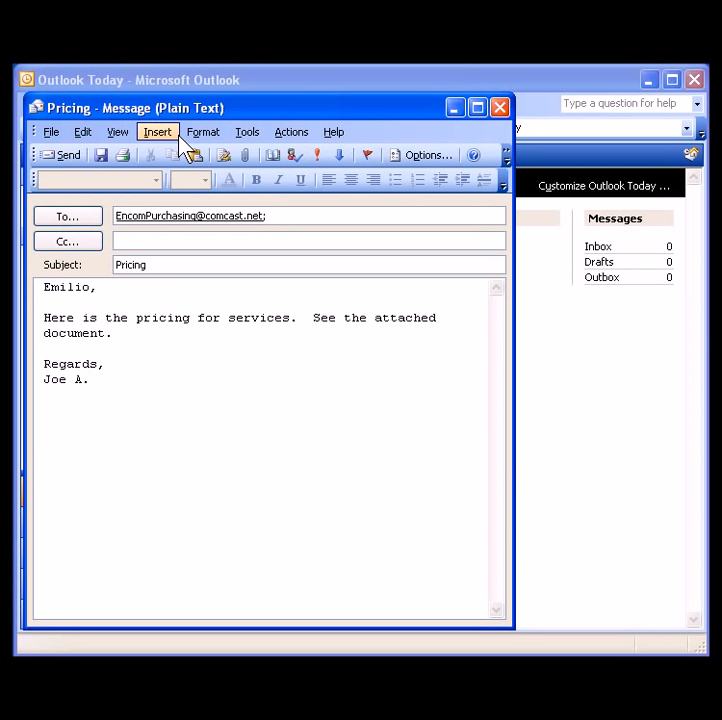
Step: Attach ServicePricing2008.doc to the Pricing email
{"action": "left_click", "coordinate": [243, 156]}
{"action": "left_click", "coordinate": [247, 297]}
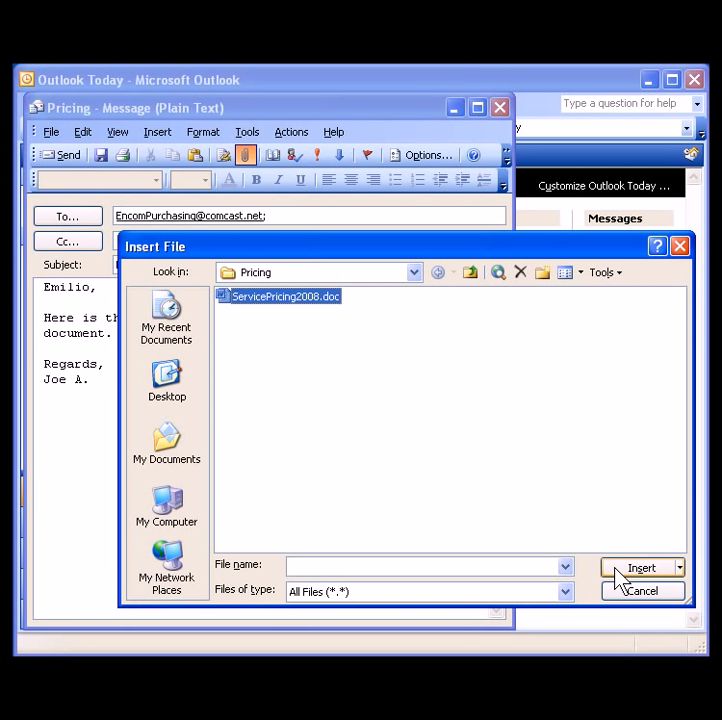
{"action": "left_click", "coordinate": [619, 570]}
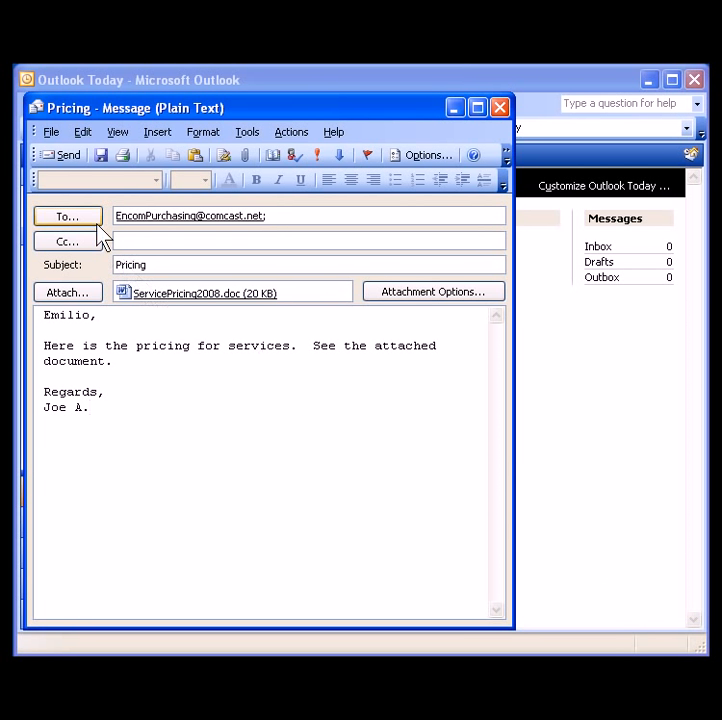
Step: Send the Pricing email and acknowledge that it was saved in QuickBase
{"action": "left_click", "coordinate": [64, 157]}
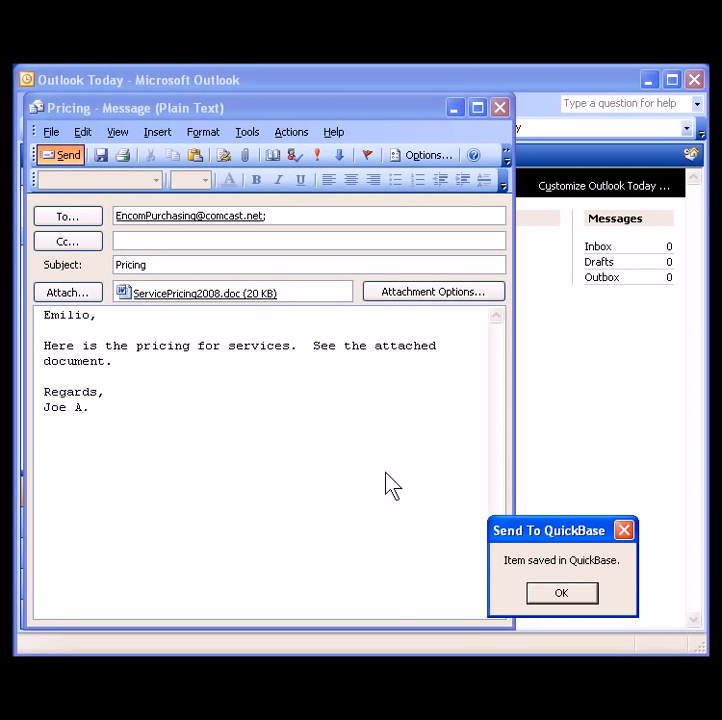
{"action": "left_click", "coordinate": [563, 597]}
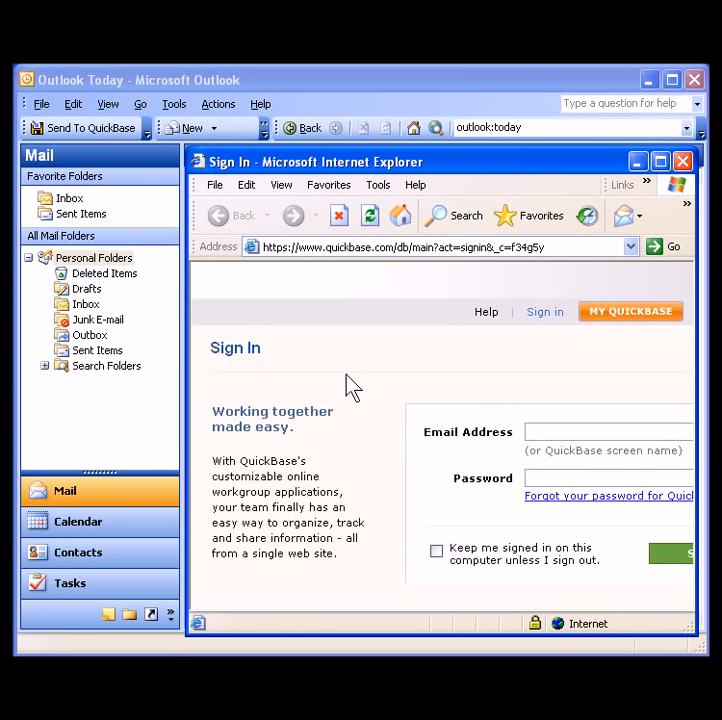
Step: Sign in to QuickBase with the account email address and password
{"action": "left_click", "coordinate": [548, 435]}
{"action": "type", "text": "Joe_Asunzo"}
{"action": "key", "text": "Tab"}
{"action": "type", "text": "••••••••••"}
{"action": "key", "text": "Return"}
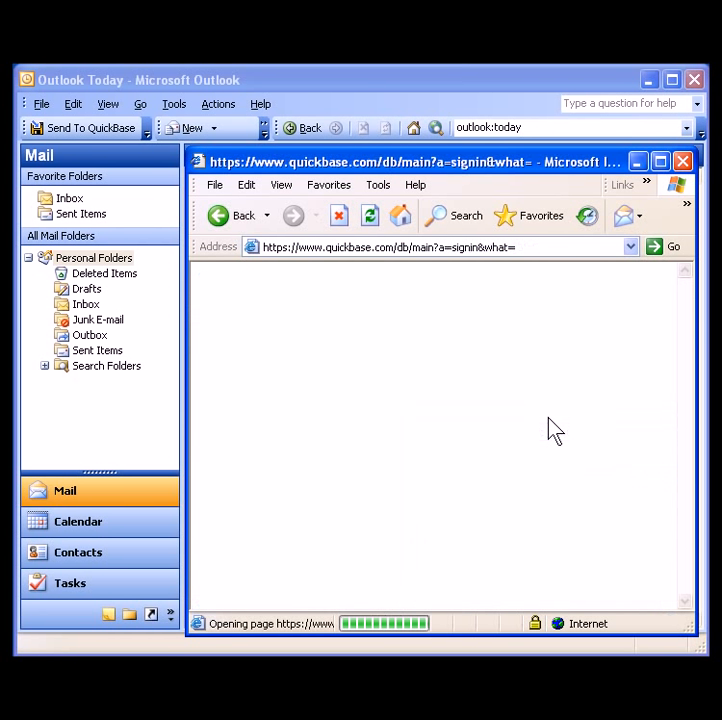
Step: Open the Track Team Pipeline app and show the List All opportunities report
{"action": "scroll", "coordinate": [427, 530], "scroll_direction": "down", "scroll_amount": 5}
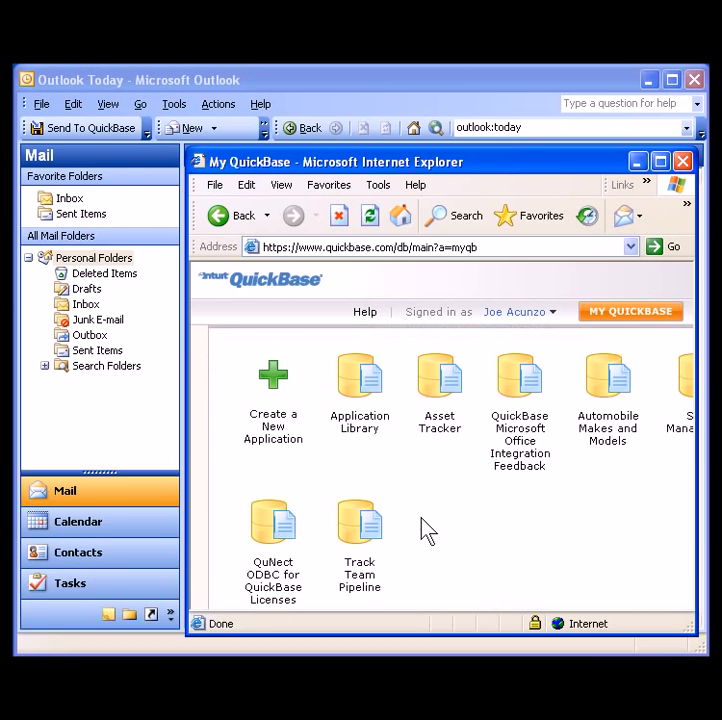
{"action": "left_click", "coordinate": [358, 458]}
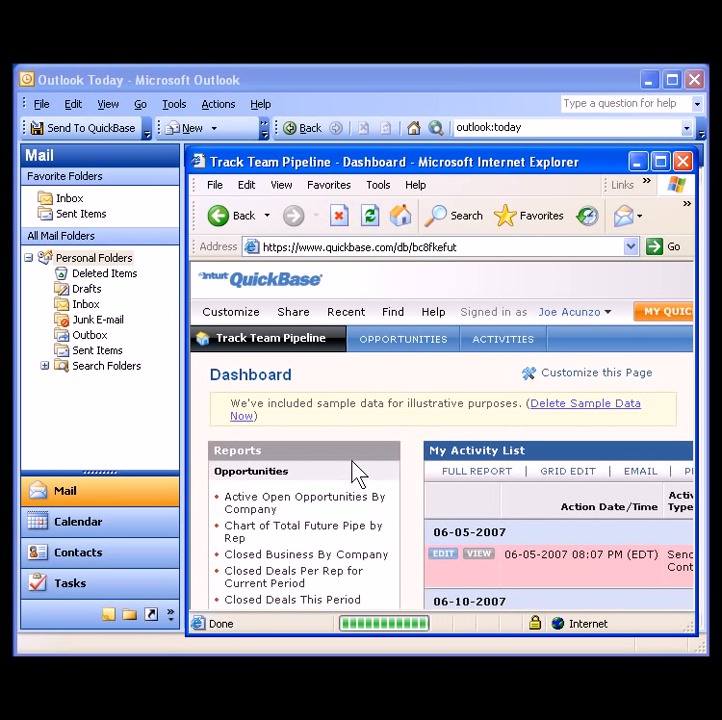
{"action": "mouse_move", "coordinate": [416, 340]}
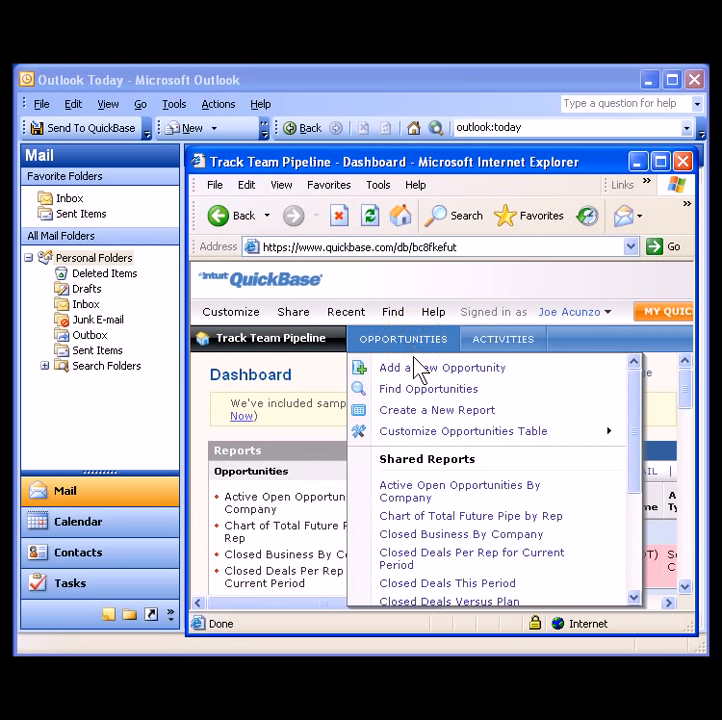
{"action": "scroll", "coordinate": [416, 500], "scroll_direction": "down", "scroll_amount": 2}
{"action": "scroll", "coordinate": [415, 527], "scroll_direction": "down", "scroll_amount": 1}
{"action": "left_click", "coordinate": [414, 508]}
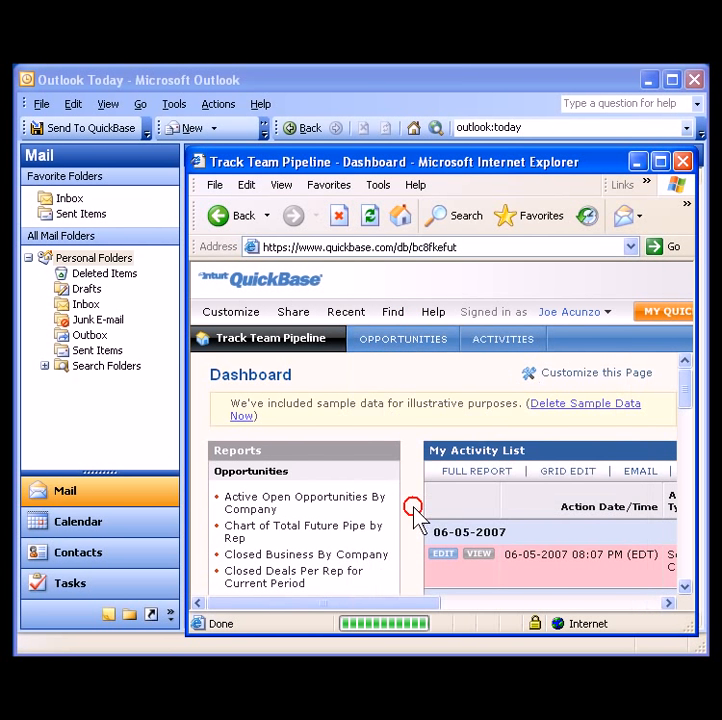
{"action": "scroll", "coordinate": [427, 524], "scroll_direction": "down", "scroll_amount": 3}
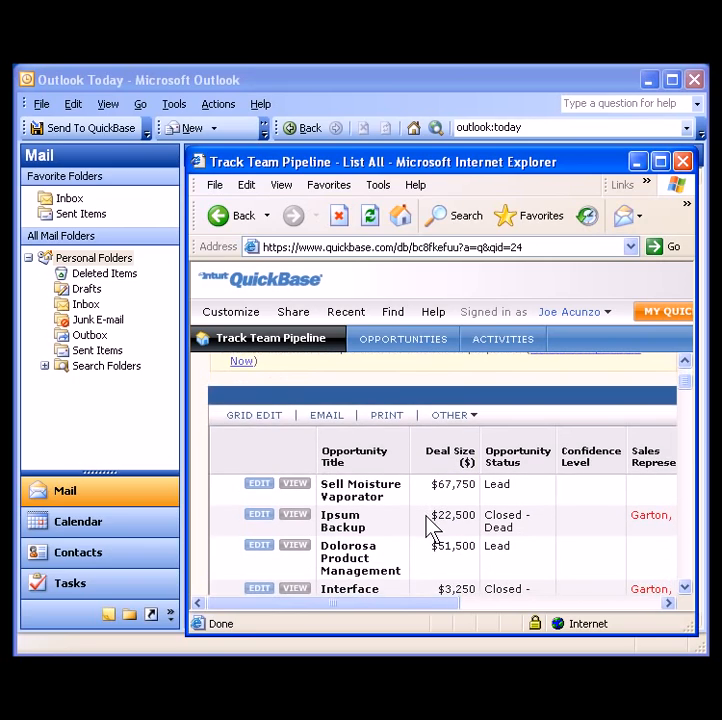
{"action": "scroll", "coordinate": [430, 526], "scroll_direction": "down", "scroll_amount": 1}
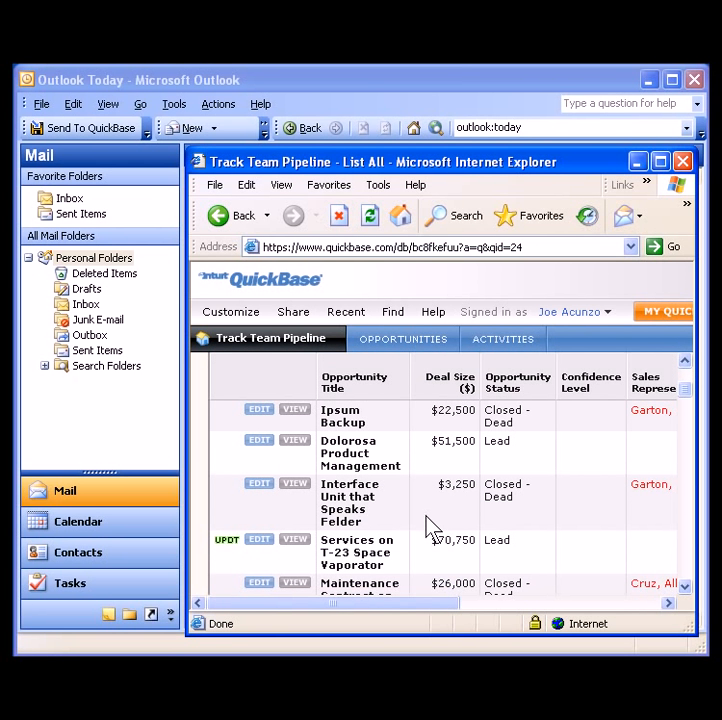
{"action": "scroll", "coordinate": [427, 527], "scroll_direction": "down", "scroll_amount": 1}
Step: View opportunity #20, Services on T-23 Space Vaporator, down to its new Email activity
{"action": "left_click", "coordinate": [305, 513]}
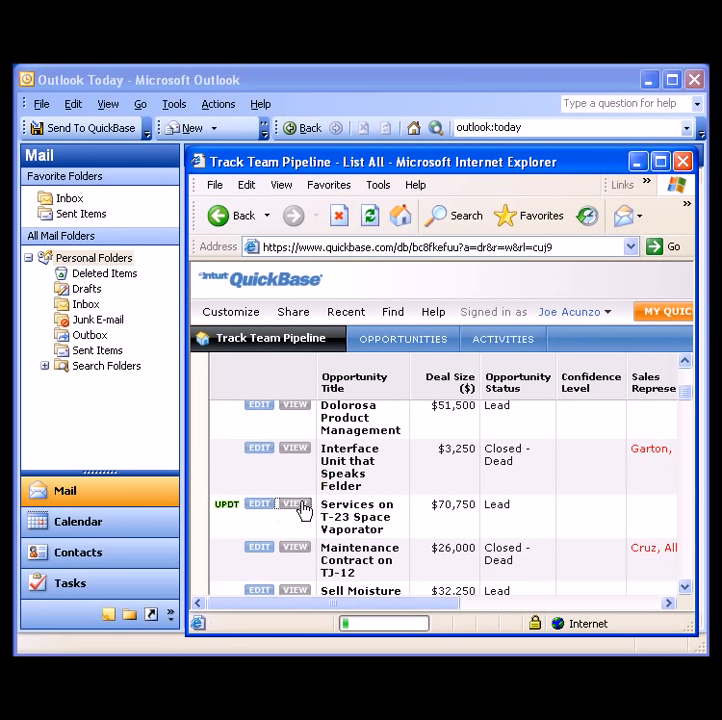
{"action": "scroll", "coordinate": [470, 530], "scroll_direction": "down", "scroll_amount": 3}
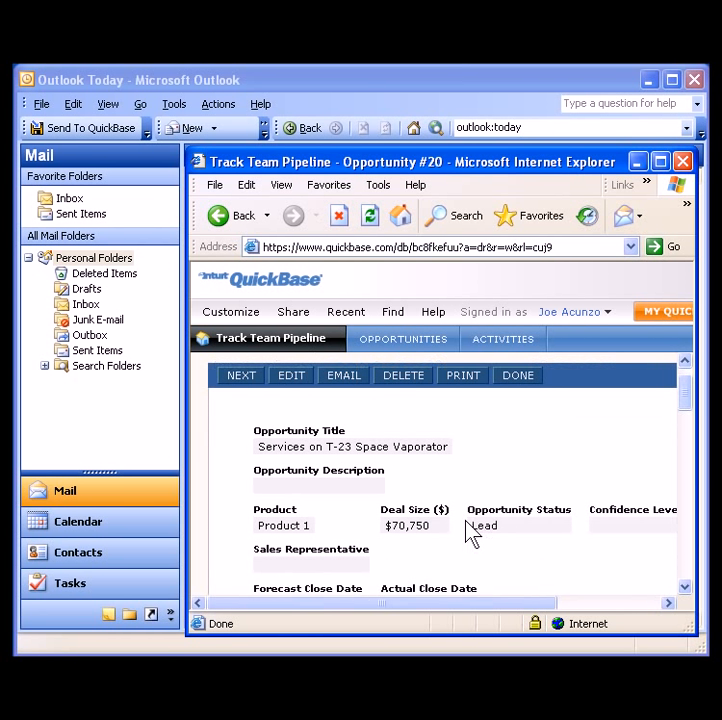
{"action": "scroll", "coordinate": [470, 530], "scroll_direction": "down", "scroll_amount": 6}
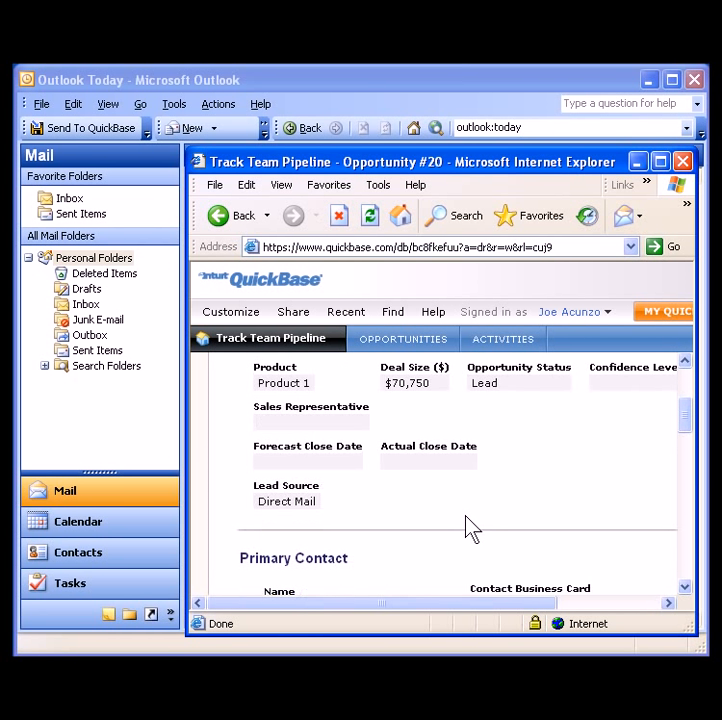
{"action": "scroll", "coordinate": [470, 530], "scroll_direction": "down", "scroll_amount": 1}
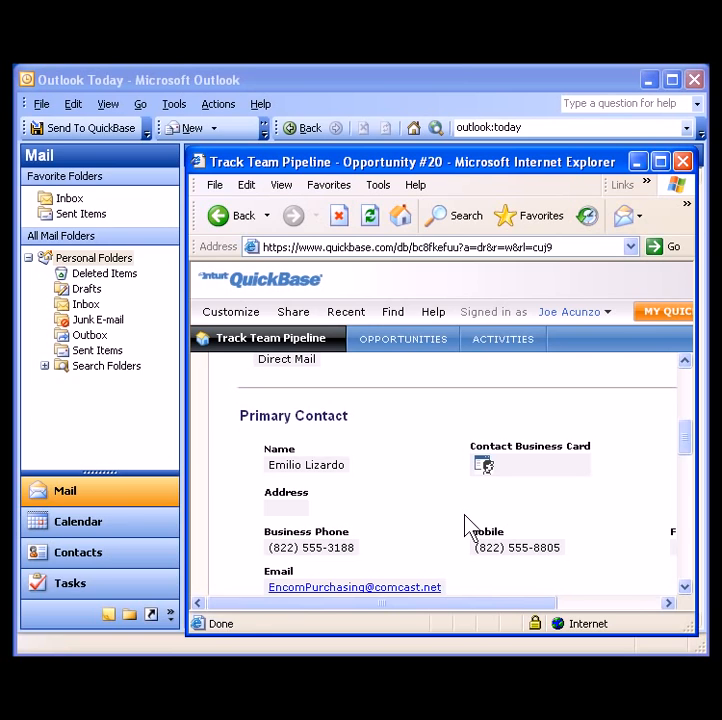
{"action": "scroll", "coordinate": [470, 530], "scroll_direction": "down", "scroll_amount": 1}
{"action": "scroll", "coordinate": [466, 518], "scroll_direction": "down", "scroll_amount": 6}
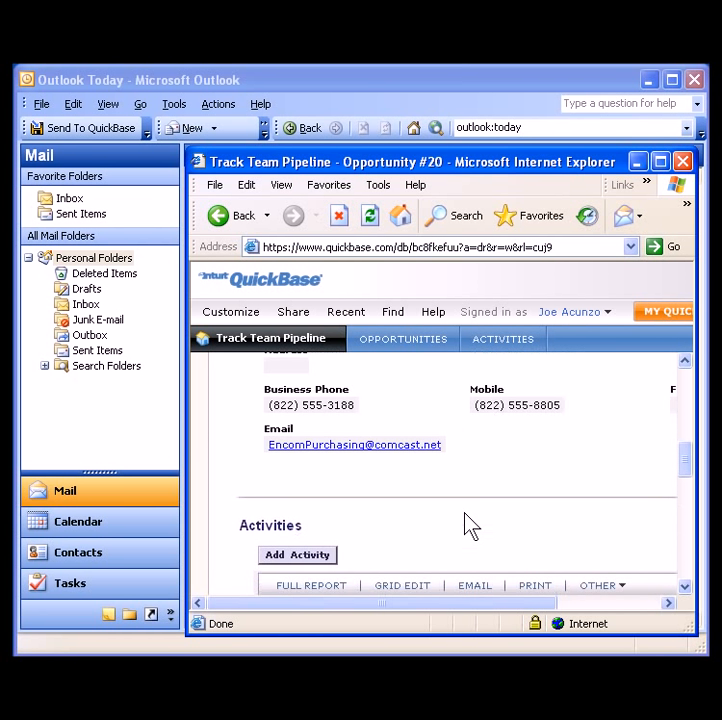
{"action": "scroll", "coordinate": [467, 520], "scroll_direction": "down", "scroll_amount": 2}
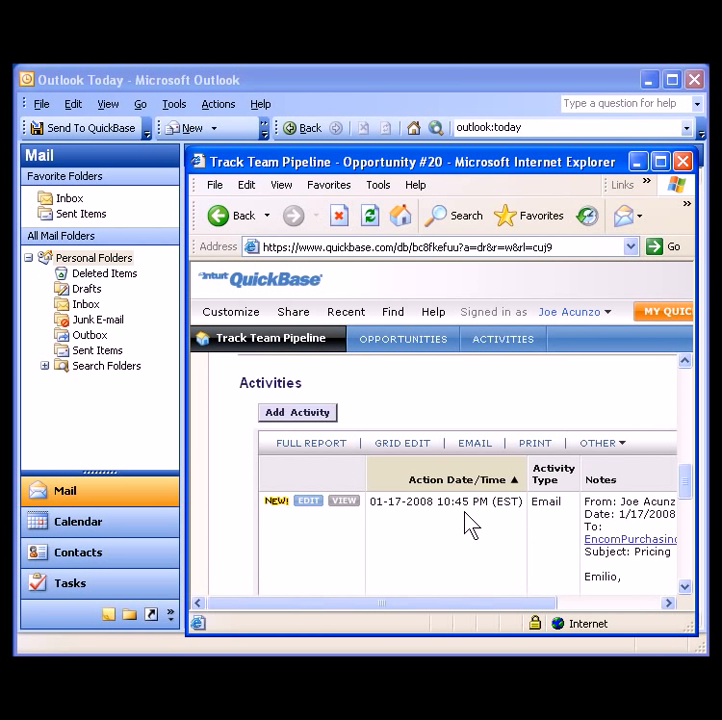
{"action": "left_click_drag", "start_coordinate": [464, 601], "coordinate": [499, 612]}
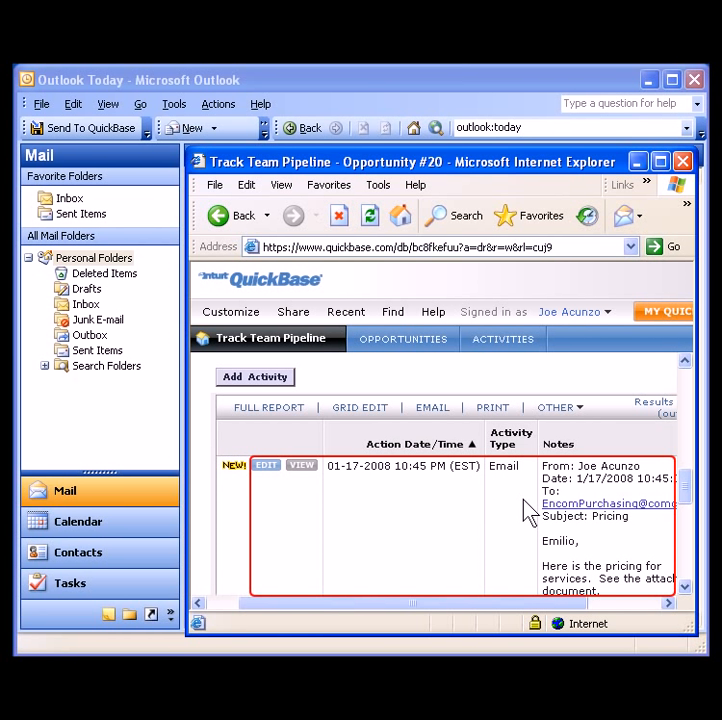
{"action": "left_click_drag", "start_coordinate": [514, 603], "coordinate": [561, 604]}
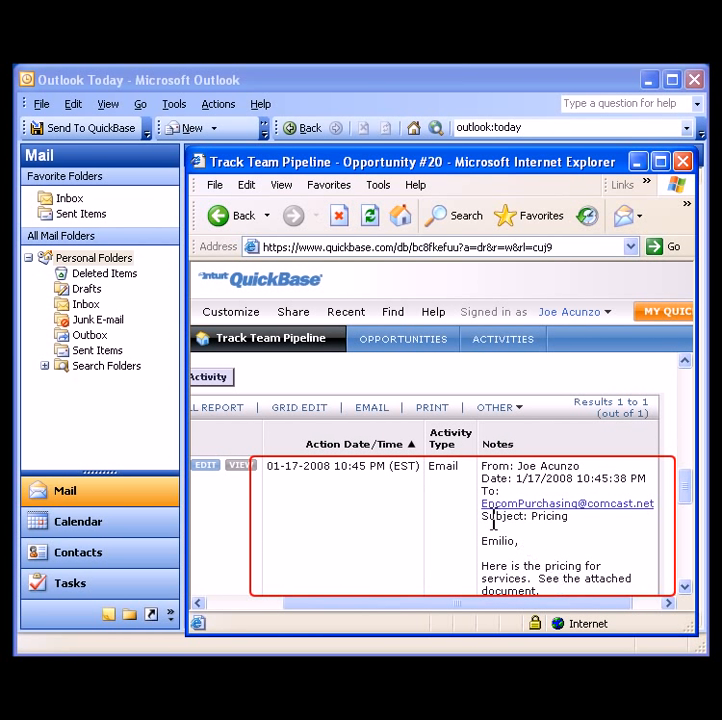
Step: Inspect Activity #13's notes and ServicePricing2008.doc attachment, then go back to the Outlook Inbox
{"action": "left_click", "coordinate": [249, 472]}
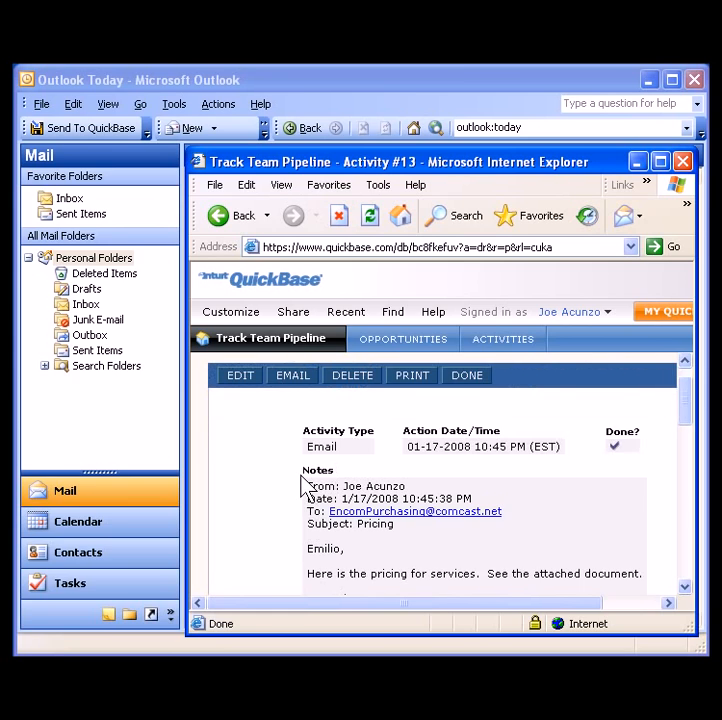
{"action": "scroll", "coordinate": [302, 485], "scroll_direction": "down", "scroll_amount": 2}
{"action": "scroll", "coordinate": [298, 482], "scroll_direction": "down", "scroll_amount": 1}
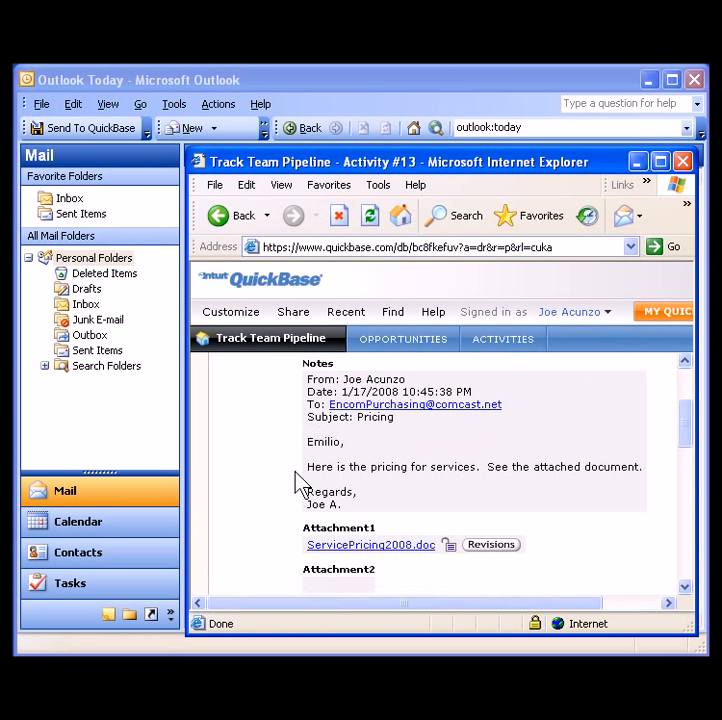
{"action": "scroll", "coordinate": [298, 482], "scroll_direction": "down", "scroll_amount": 1}
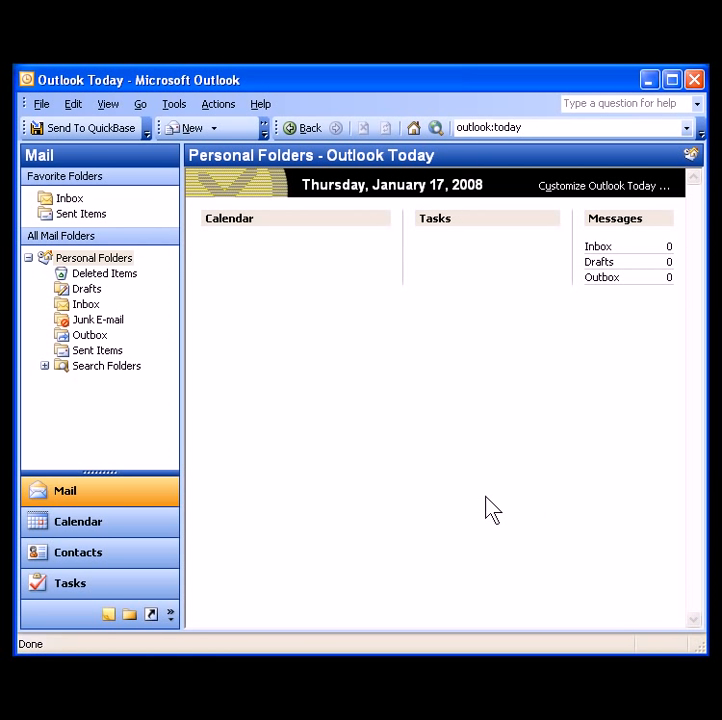
{"action": "left_click", "coordinate": [92, 306]}
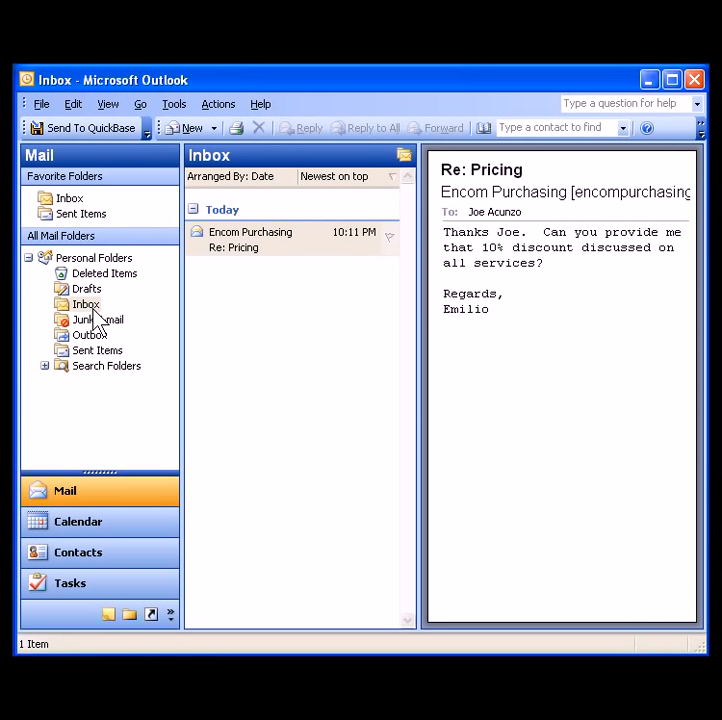
Step: Open the Encom Purchasing 'Re: Pricing' reply and send it to QuickBase
{"action": "double_click", "coordinate": [250, 253]}
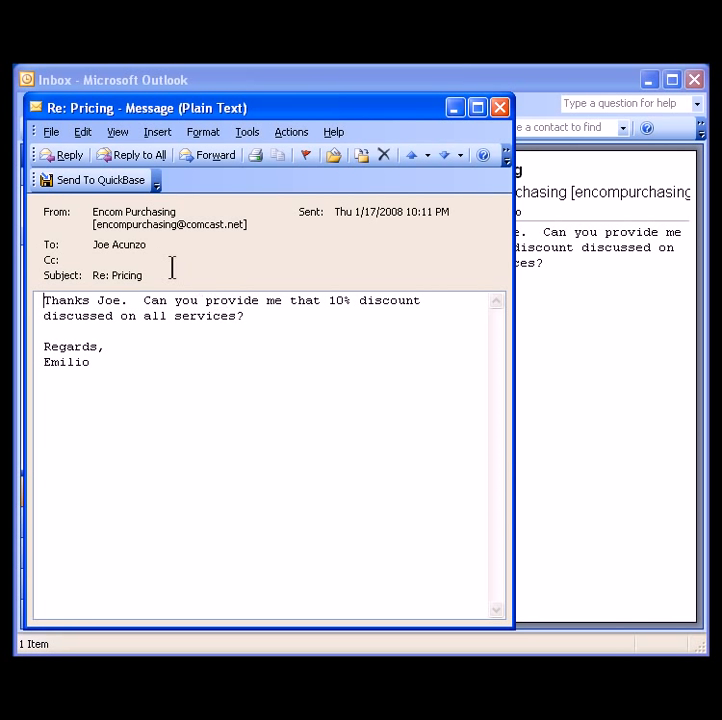
{"action": "left_click", "coordinate": [93, 188]}
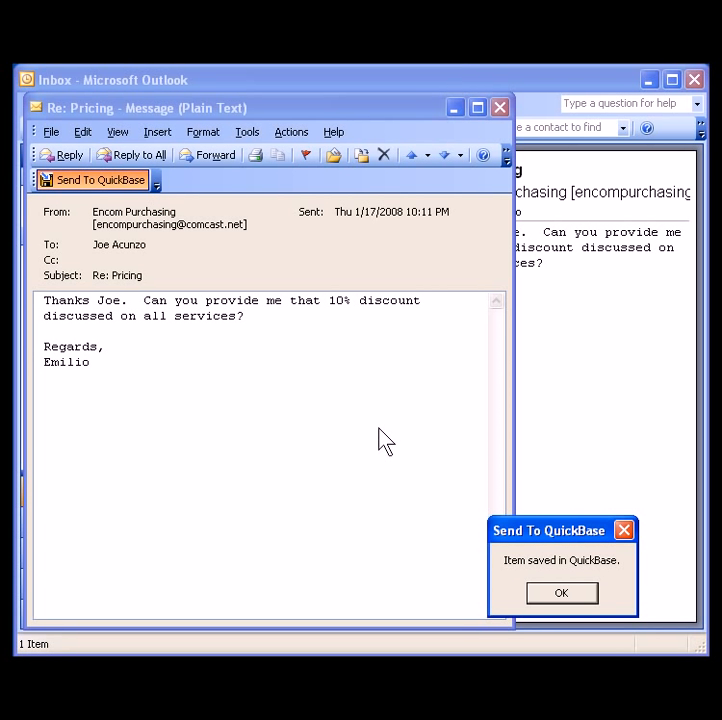
{"action": "left_click", "coordinate": [561, 588]}
Step: Check Opportunity #20's Activities, now listing the reply as a second Email activity
{"action": "left_click", "coordinate": [566, 596]}
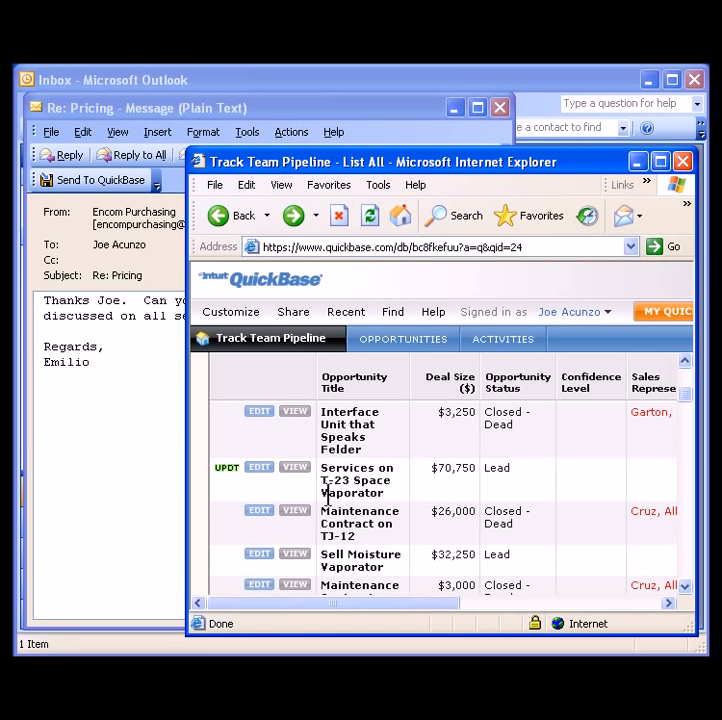
{"action": "left_click", "coordinate": [292, 468]}
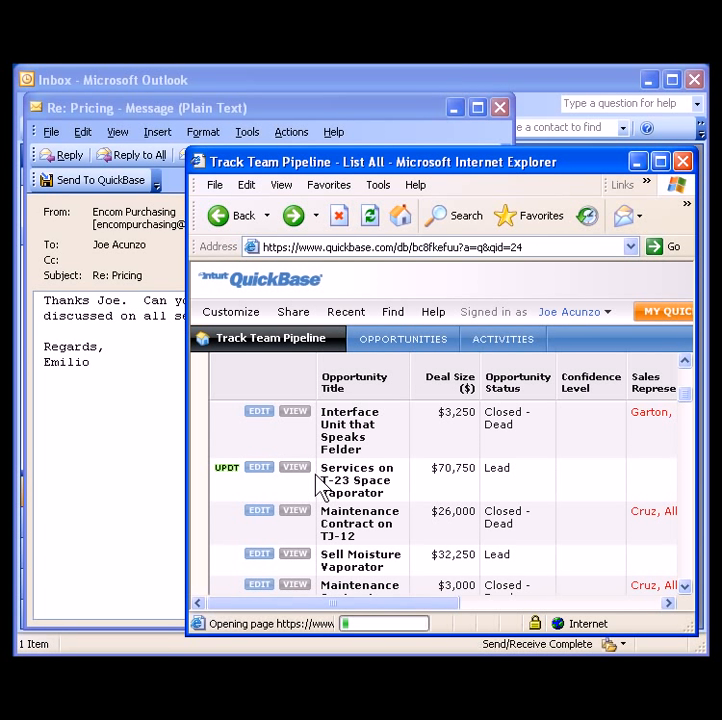
{"action": "scroll", "coordinate": [448, 507], "scroll_direction": "down", "scroll_amount": 10}
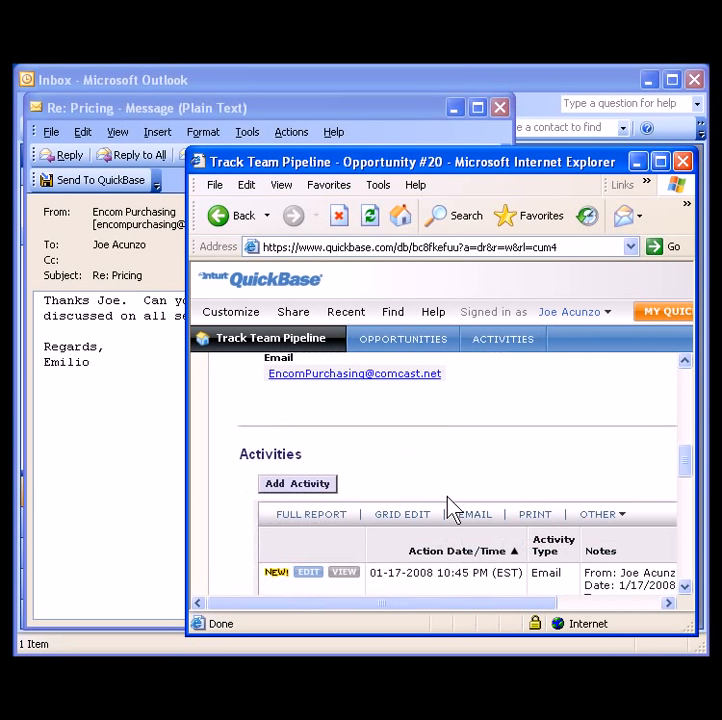
{"action": "scroll", "coordinate": [448, 507], "scroll_direction": "down", "scroll_amount": 5}
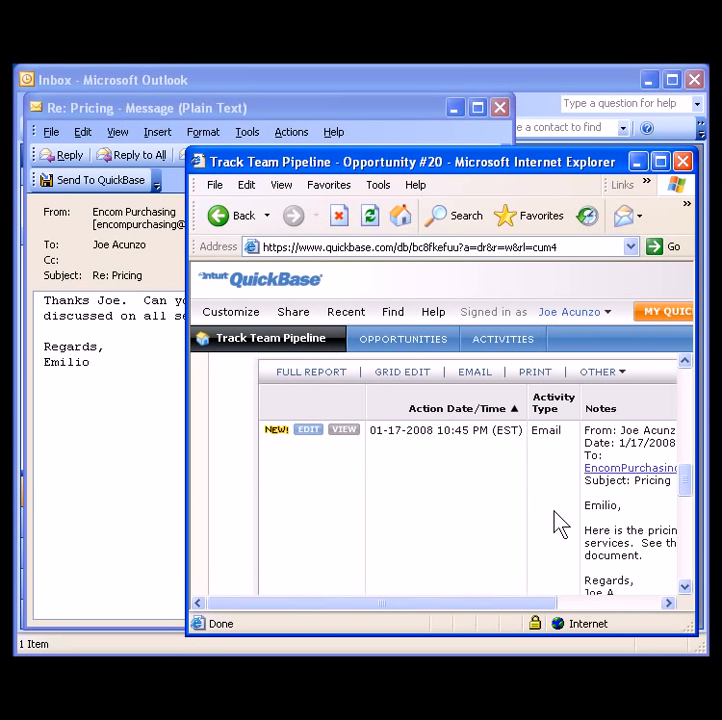
{"action": "scroll", "coordinate": [558, 530], "scroll_direction": "down", "scroll_amount": 3}
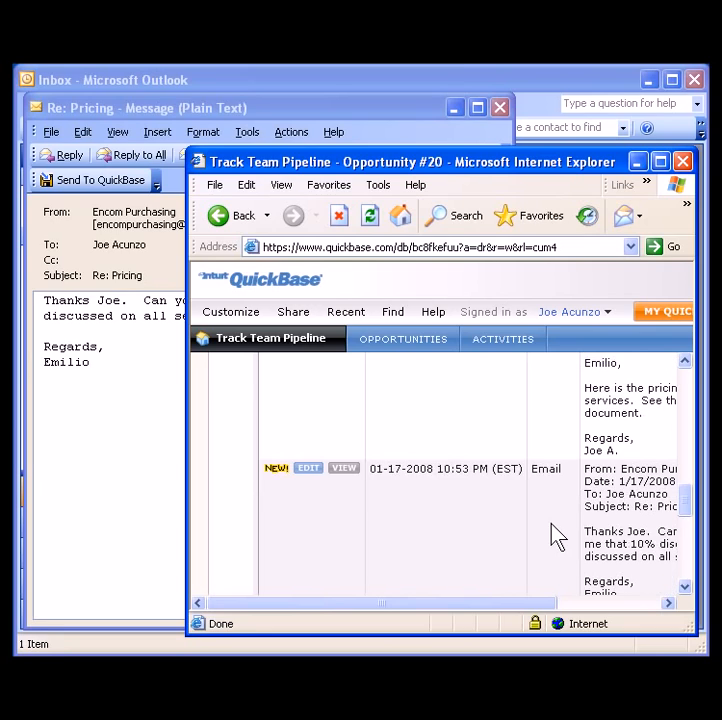
{"action": "scroll", "coordinate": [566, 537], "scroll_direction": "down", "scroll_amount": 1}
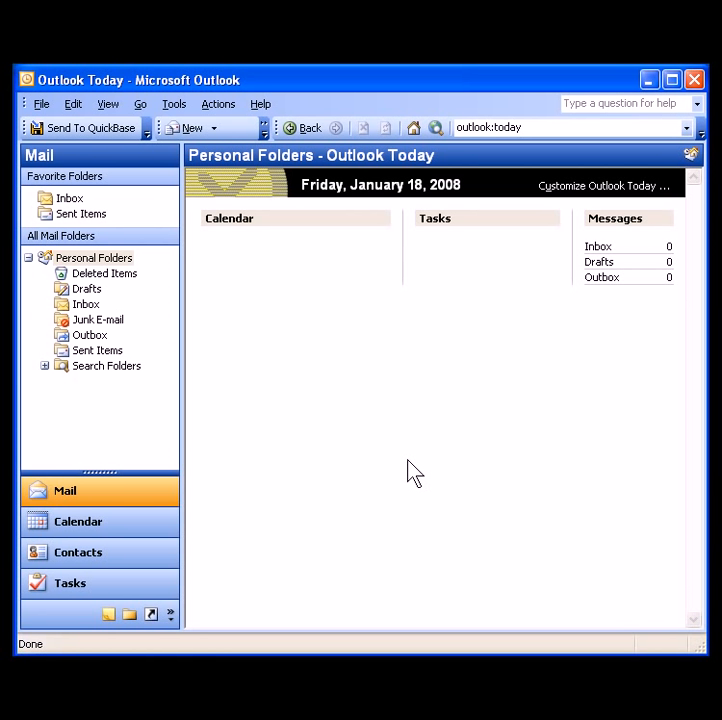
Step: Select the first and third Pricing emails in Sent Items and send both to QuickBase
{"action": "left_click", "coordinate": [100, 351]}
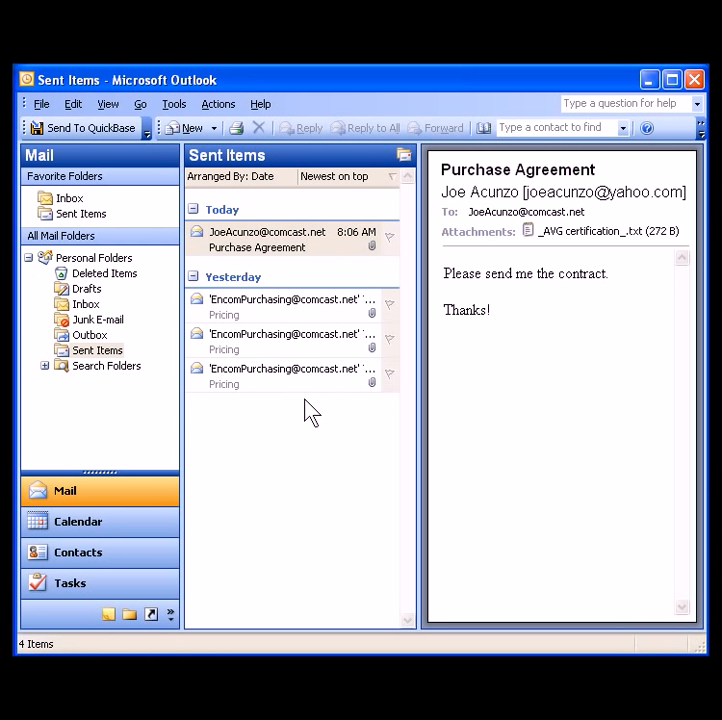
{"action": "left_click", "coordinate": [282, 313]}
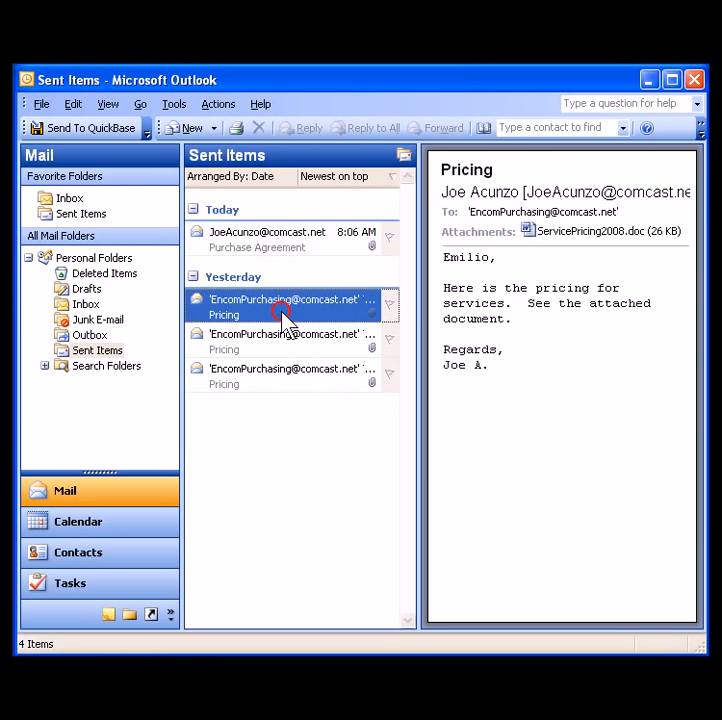
{"action": "left_click", "coordinate": [250, 383], "text": "ctrl"}
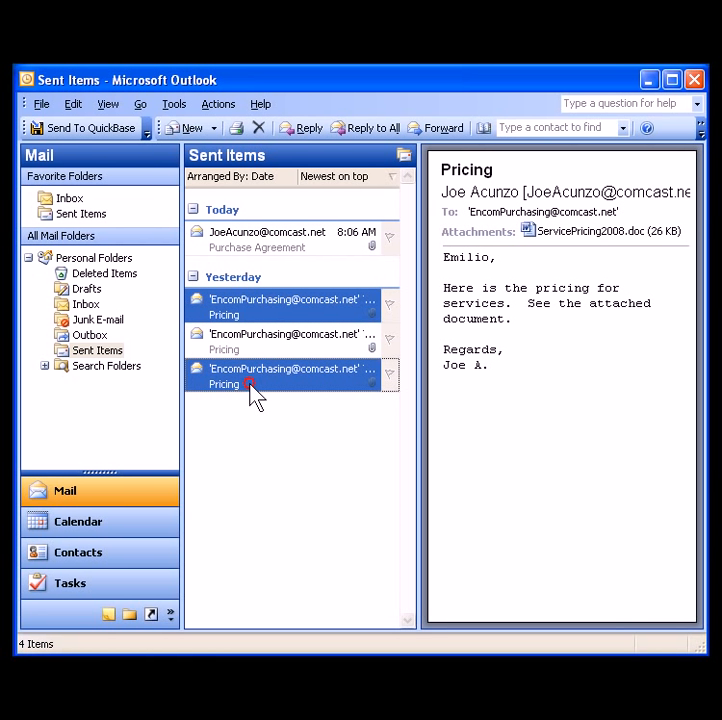
{"action": "left_click", "coordinate": [80, 130]}
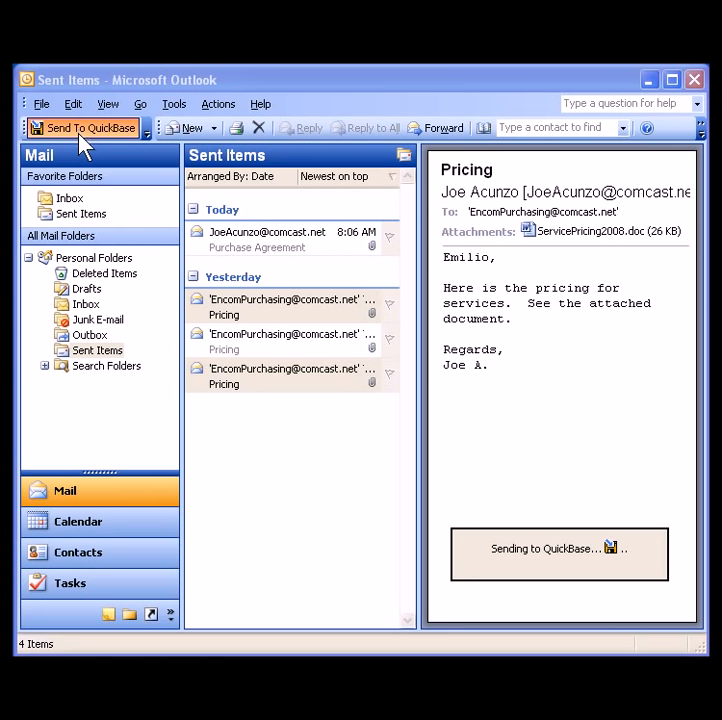
{"action": "left_click", "coordinate": [558, 590]}
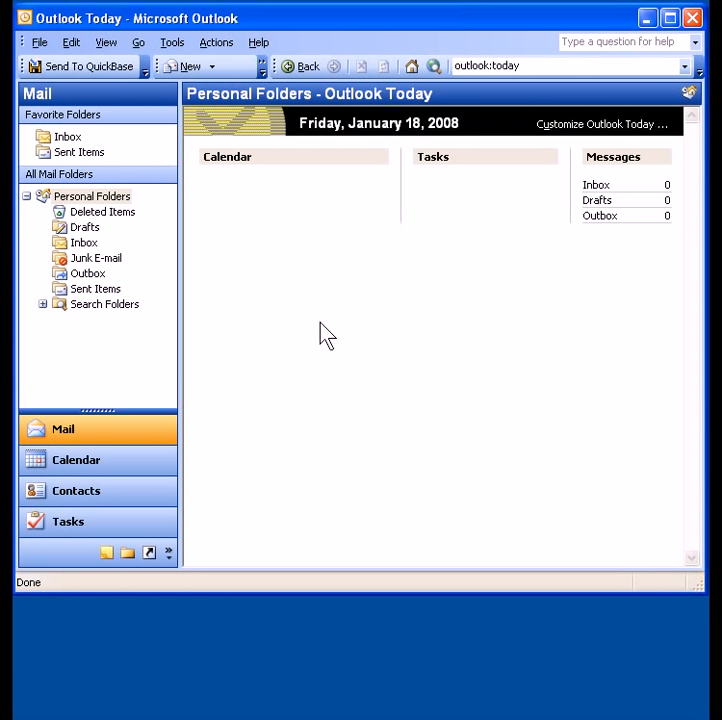
Step: Send the Purchase Agreement email to QuickBase, assigning it to row 58 for Oceanic Airlines
{"action": "left_click", "coordinate": [94, 291]}
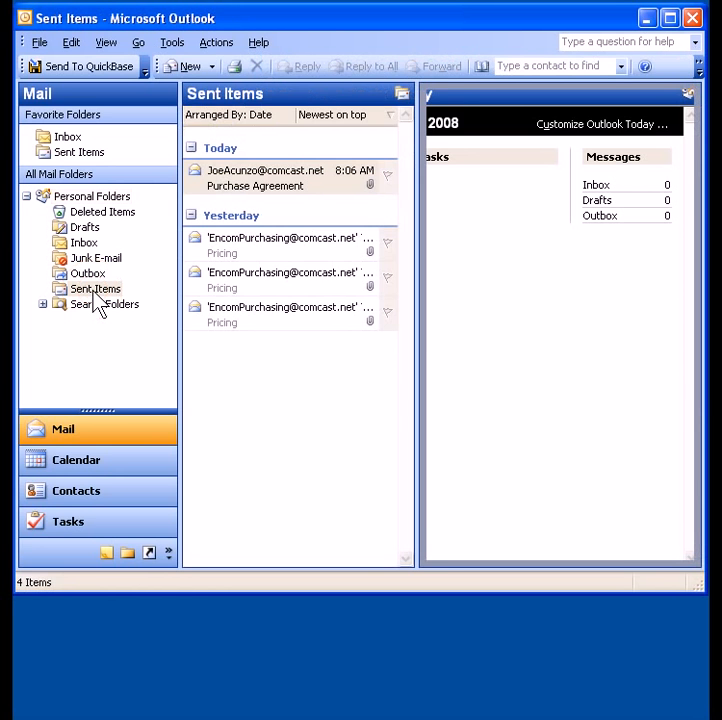
{"action": "left_click", "coordinate": [255, 184]}
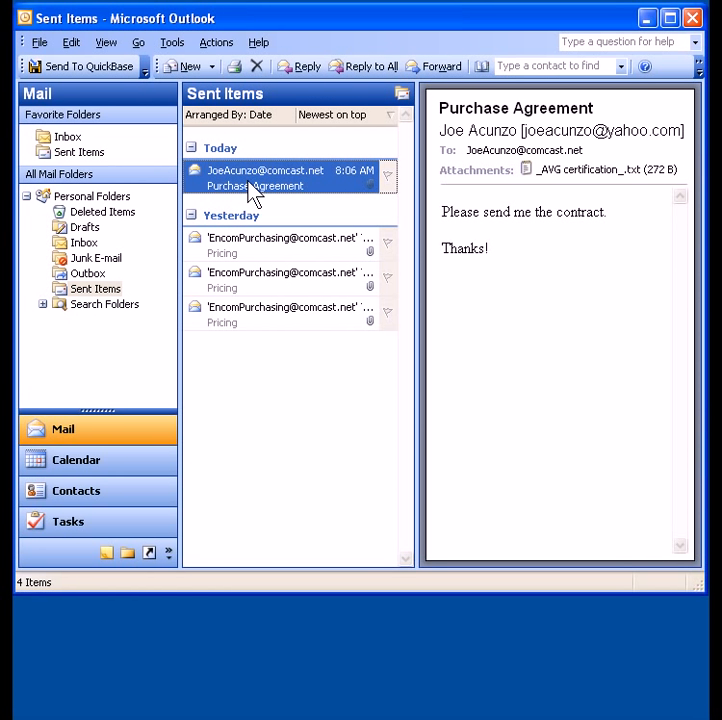
{"action": "left_click", "coordinate": [78, 70]}
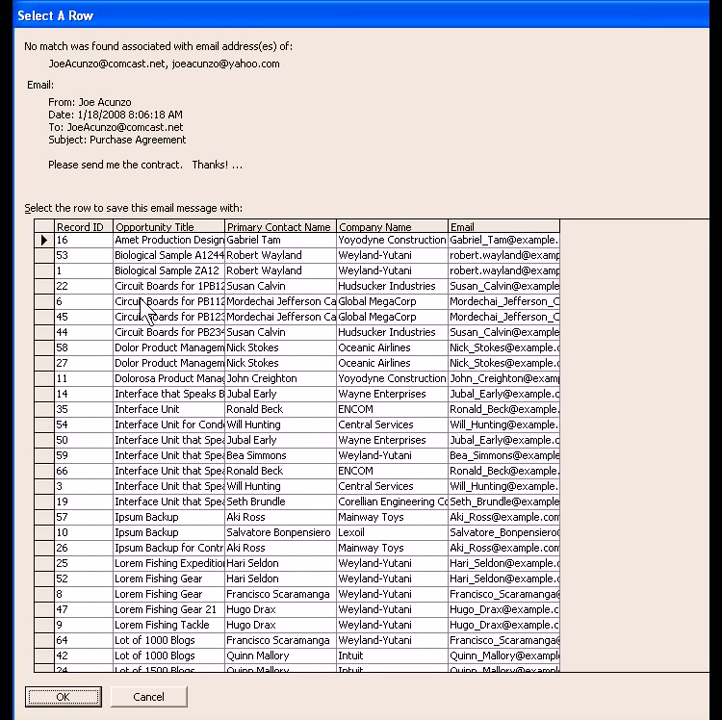
{"action": "left_click", "coordinate": [45, 347]}
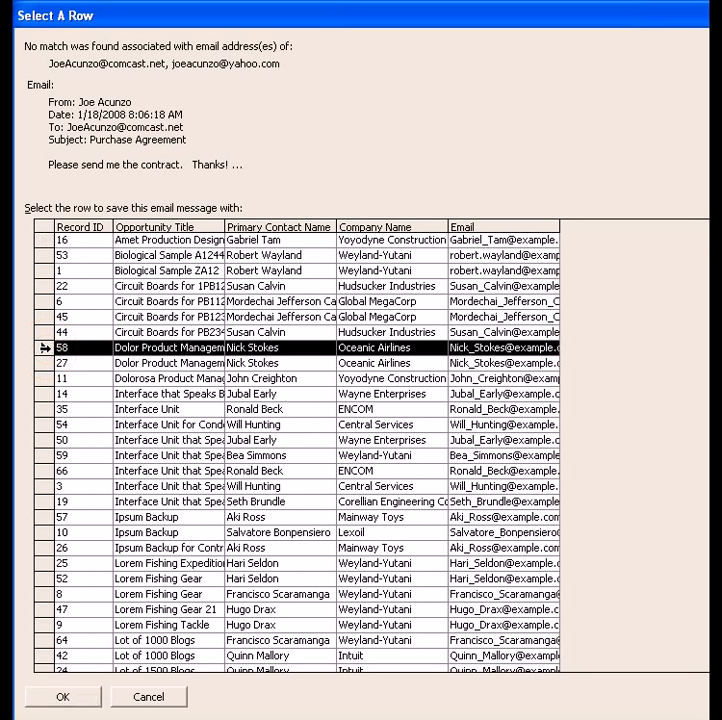
{"action": "left_click", "coordinate": [62, 699]}
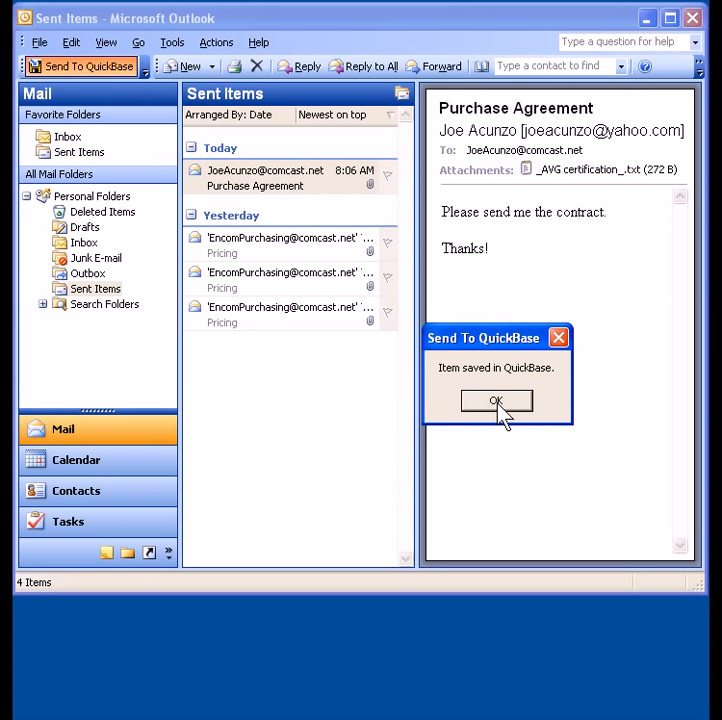
{"action": "left_click", "coordinate": [497, 402]}
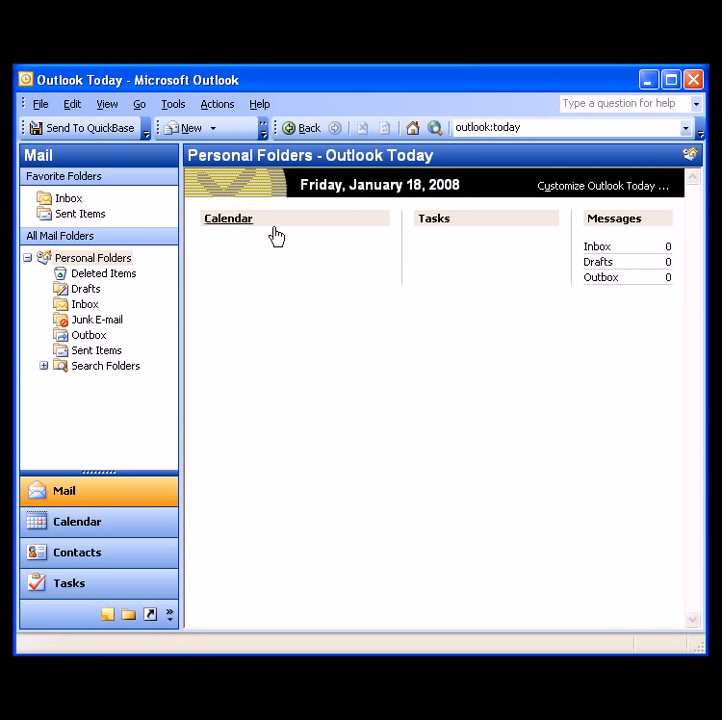
Step: Open Send To QuickBase Options from Outlook's Tools menu
{"action": "left_click", "coordinate": [174, 105]}
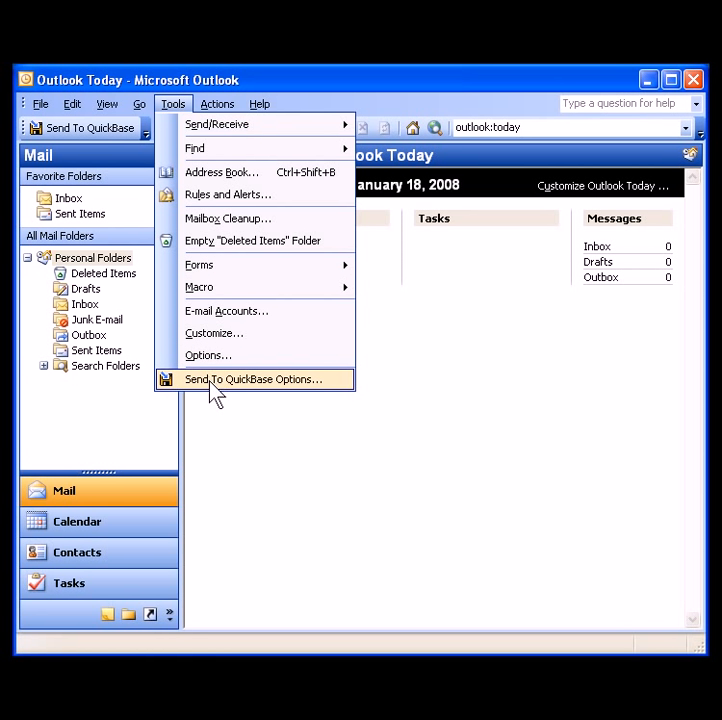
{"action": "left_click", "coordinate": [234, 382]}
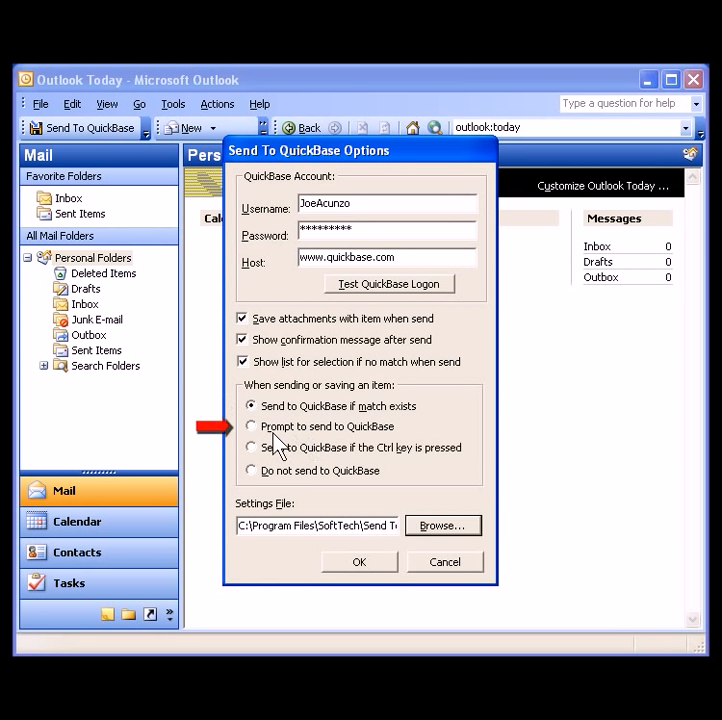
Step: Try the prompt-before-sending, modifier-key-only and never-send options, then cancel the Send To QuickBase Options dialog
{"action": "left_click", "coordinate": [252, 427]}
{"action": "left_click", "coordinate": [251, 448]}
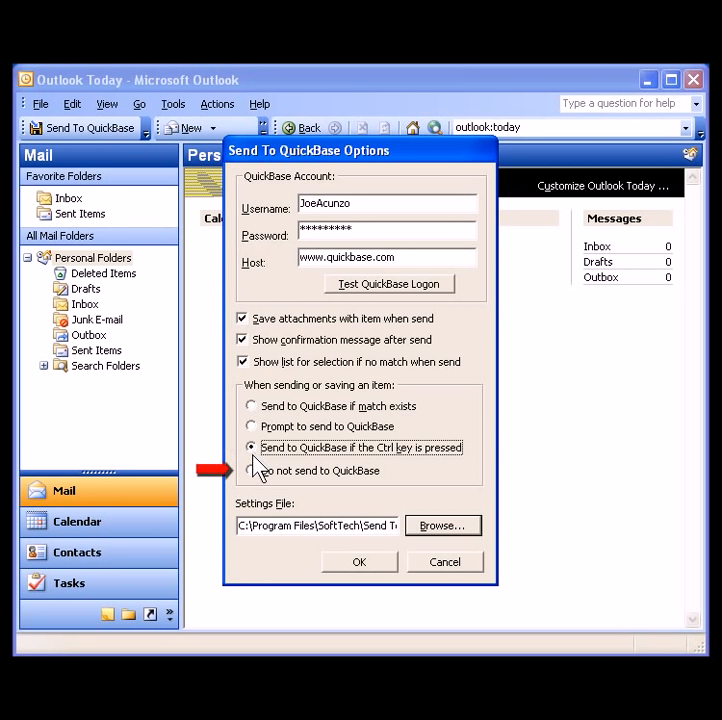
{"action": "left_click", "coordinate": [253, 472]}
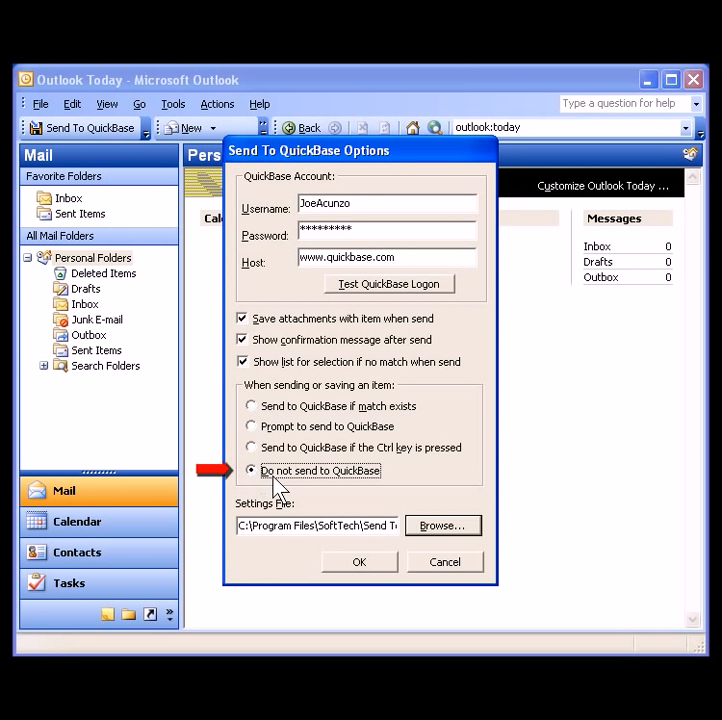
{"action": "left_click", "coordinate": [446, 562]}
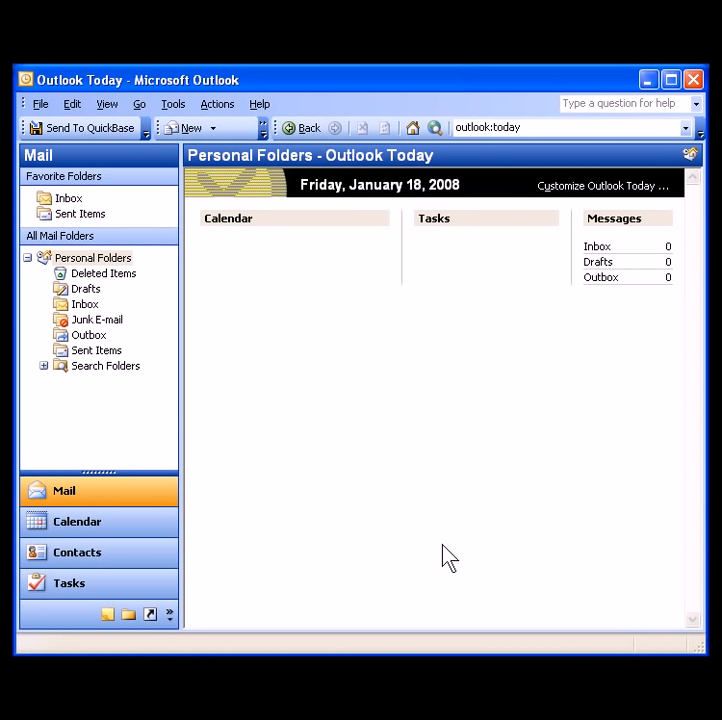